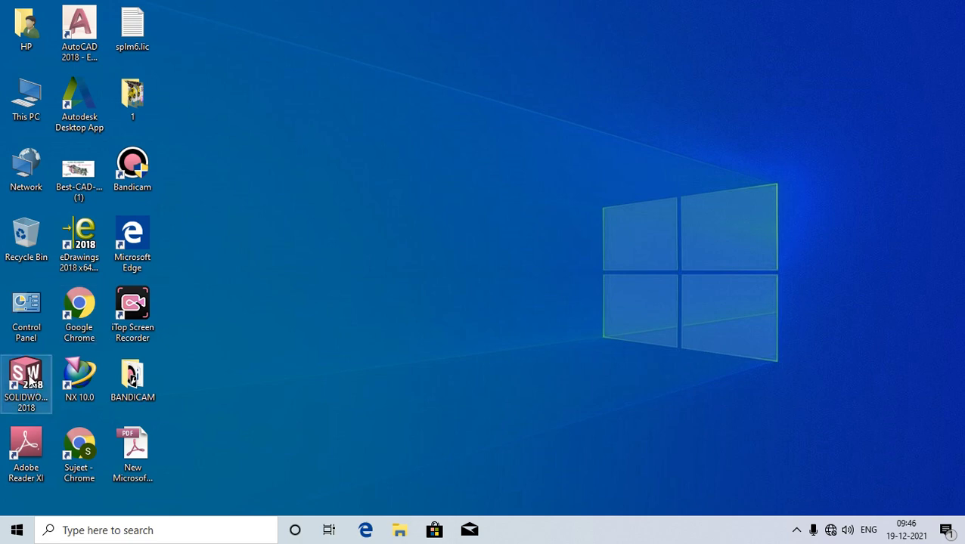
Launch SOLIDWORKS 2018 from its desktop shortcut and wait for the start window.
double_click(29, 382)
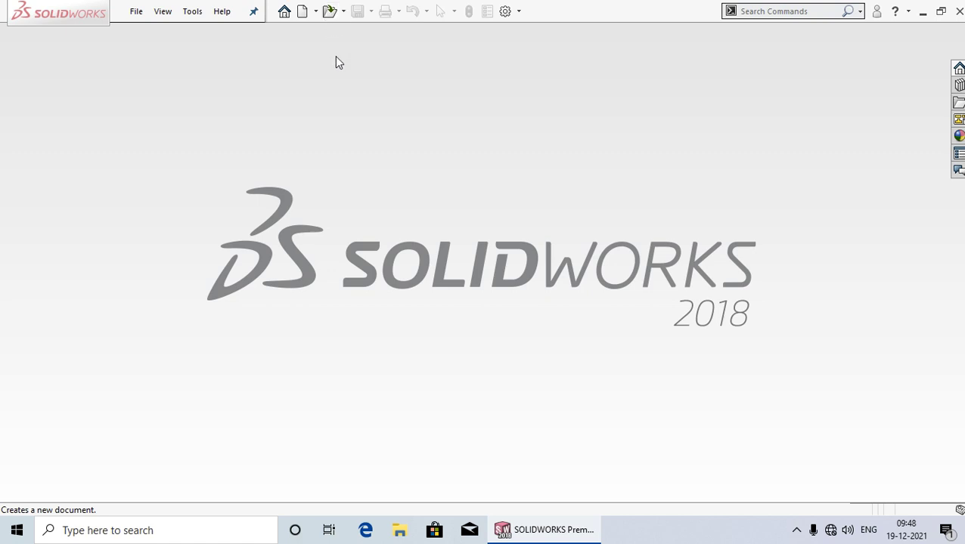
Start a new document, compare the Assembly and Drawing types, and select Part.
click(304, 16)
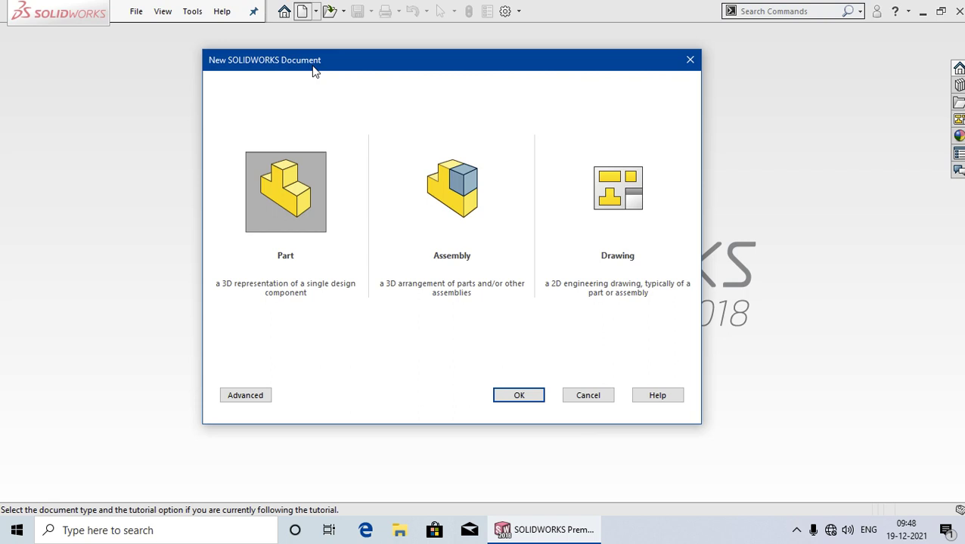
click(473, 216)
click(618, 211)
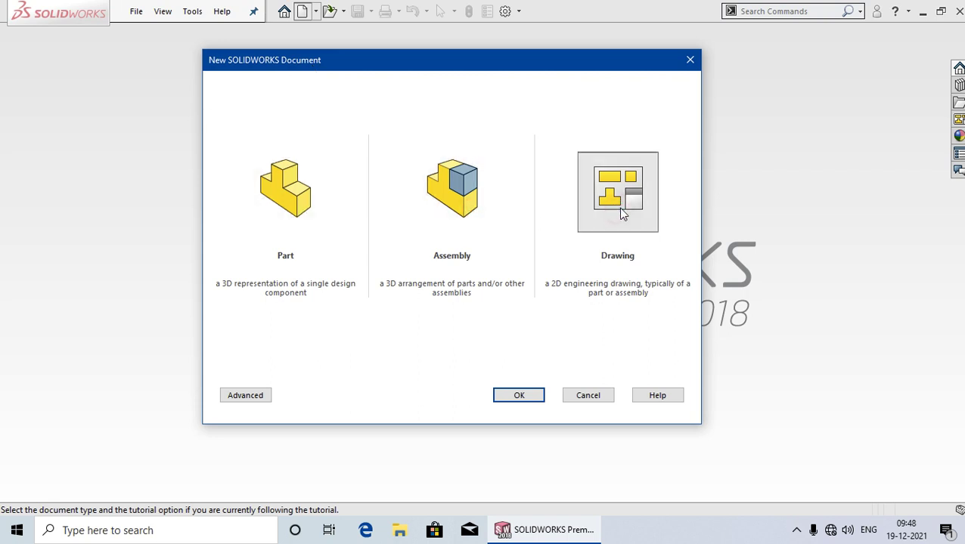
click(315, 212)
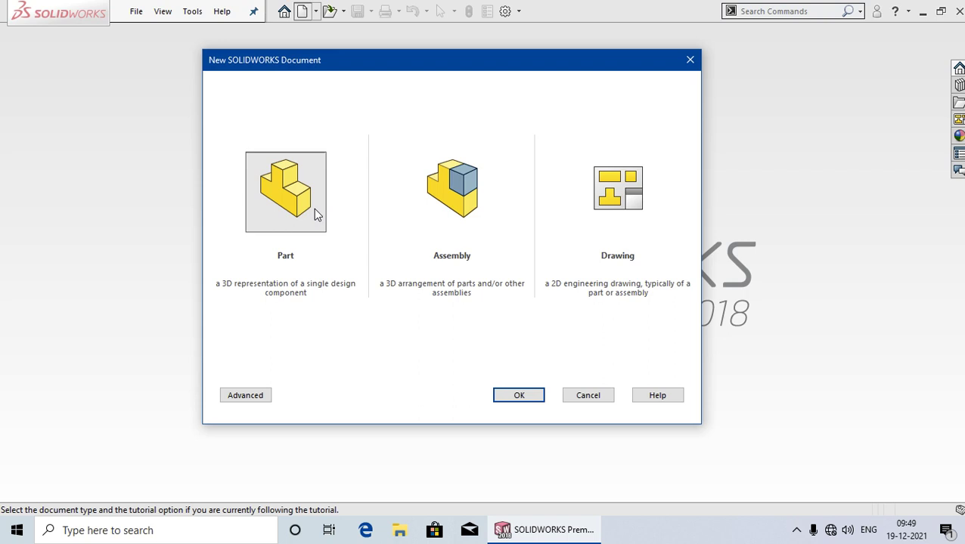
click(469, 218)
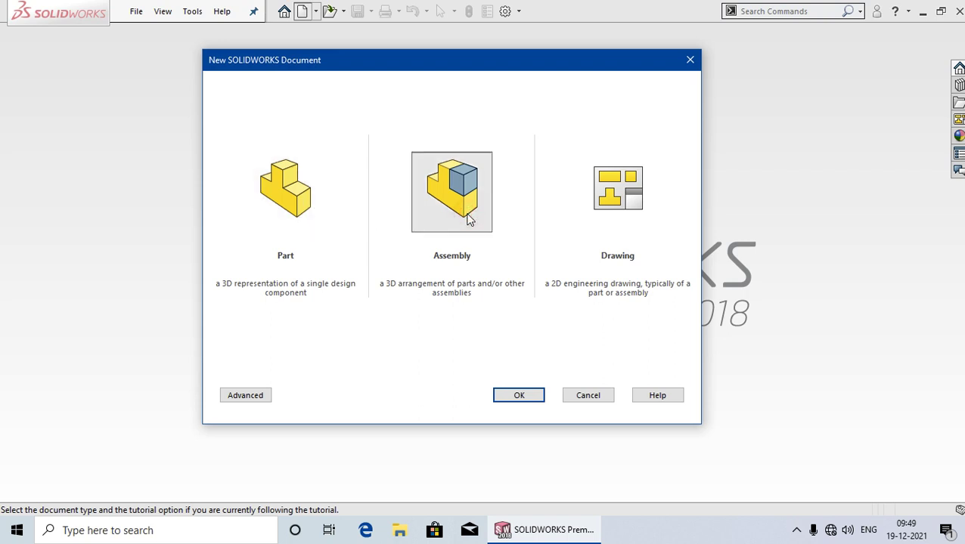
click(618, 211)
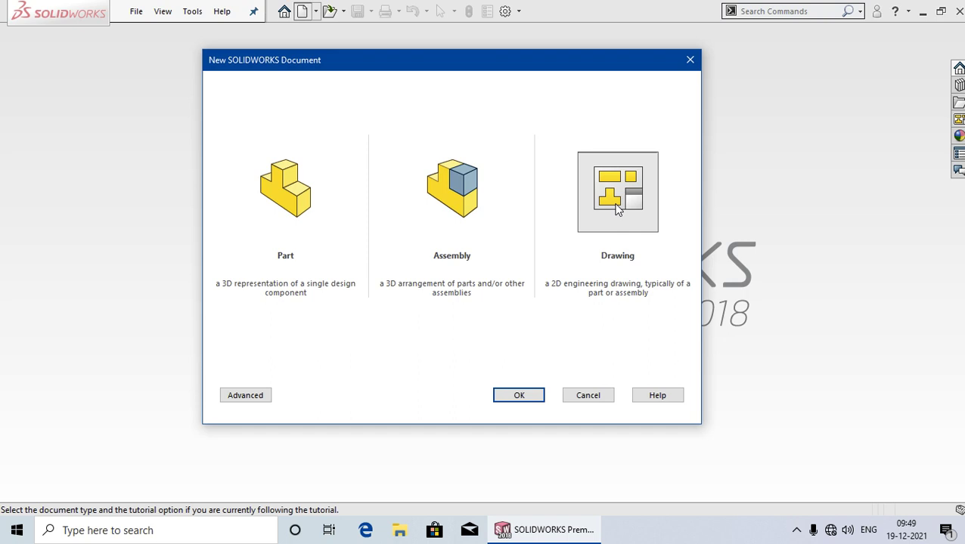
click(294, 209)
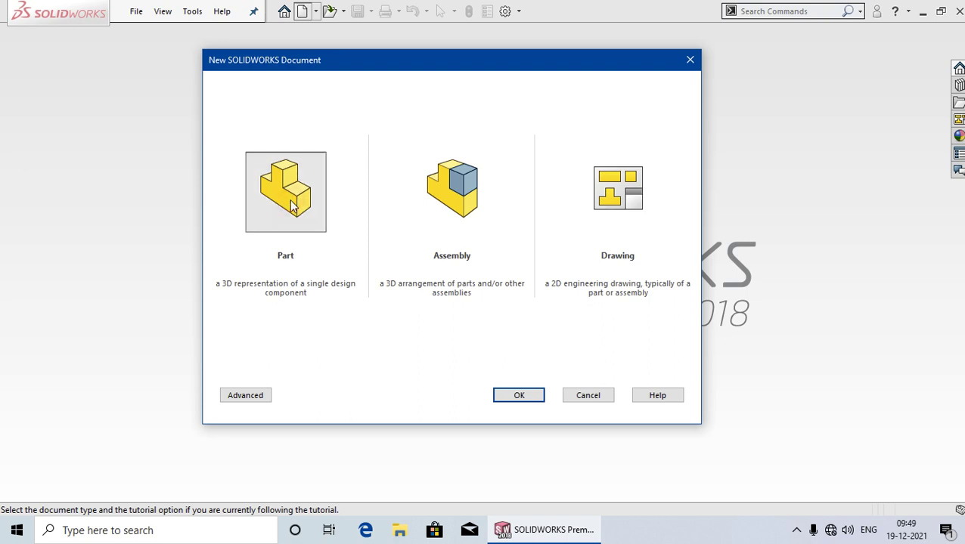
Confirm the New SOLIDWORKS Document dialog to create the blank Part1.
click(530, 397)
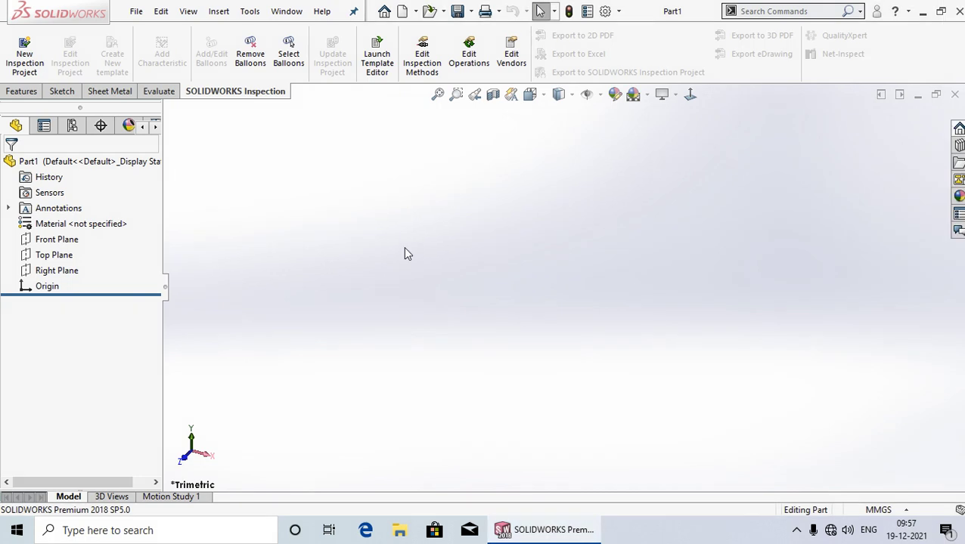
Show the Front, Top and Right planes in the model and orbit to view them.
right_click(61, 240)
click(92, 219)
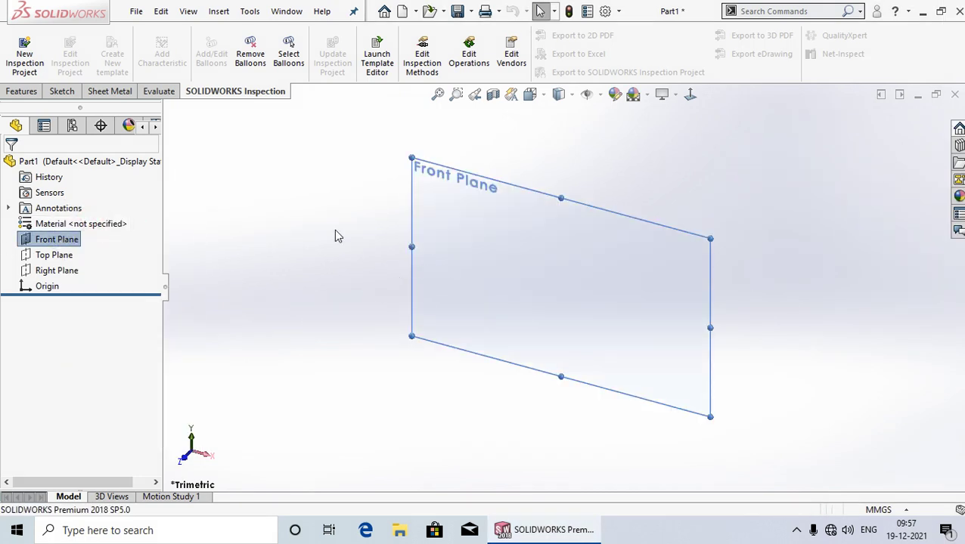
mouse_move(334, 234)
middle_down()
mouse_move(297, 304)
mouse_move(339, 251)
mouse_move(325, 261)
middle_up()
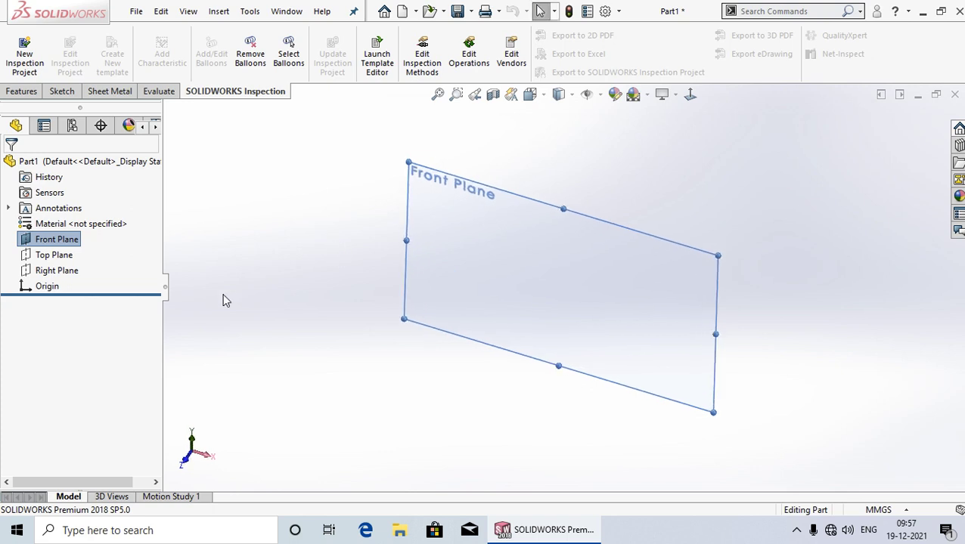
right_click(64, 257)
click(95, 234)
mouse_move(308, 302)
middle_down()
mouse_move(290, 173)
mouse_move(312, 267)
mouse_move(276, 271)
mouse_move(249, 232)
mouse_move(264, 222)
mouse_move(260, 256)
mouse_move(286, 279)
middle_up()
right_click(62, 271)
click(92, 247)
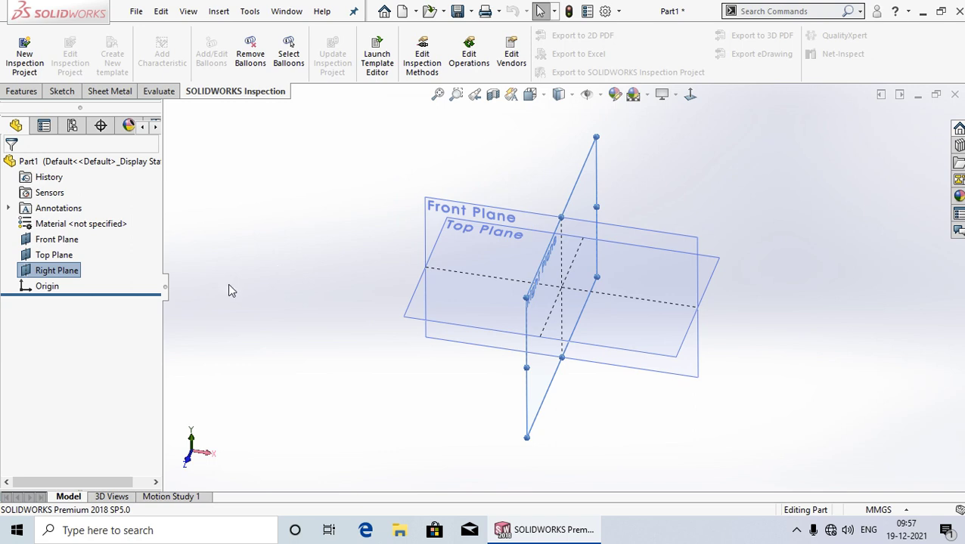
Hide the Right, Top and Front planes from the FeatureManager tree.
click(56, 273)
right_click(56, 273)
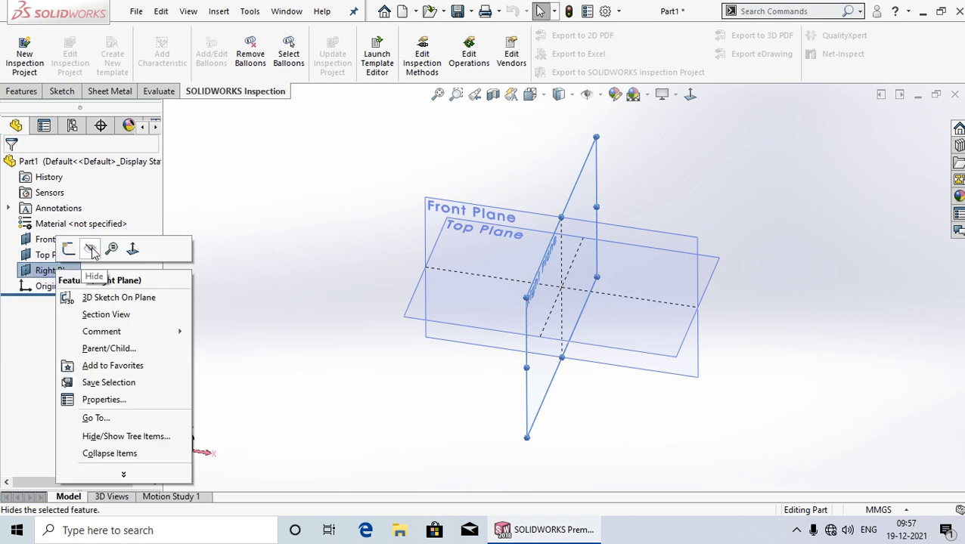
click(93, 248)
right_click(58, 254)
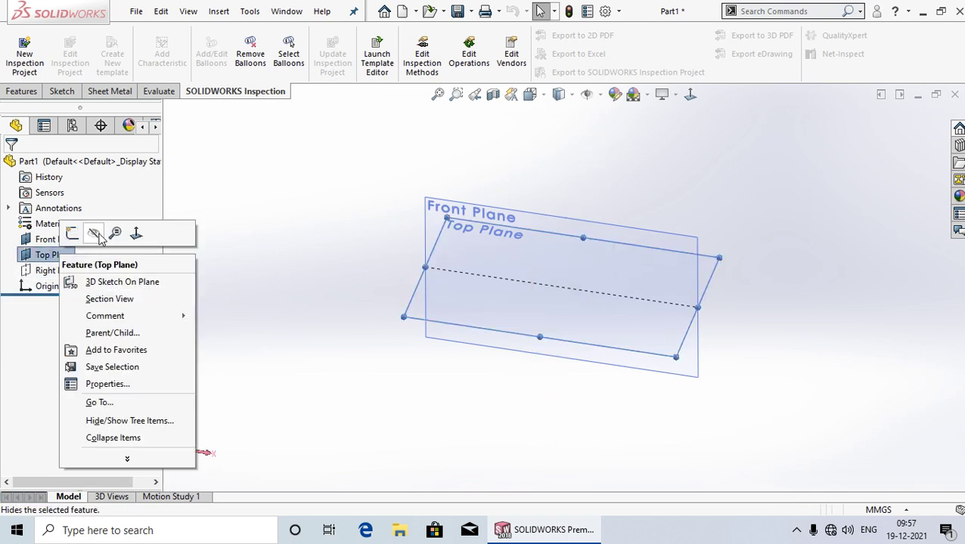
click(93, 233)
right_click(66, 239)
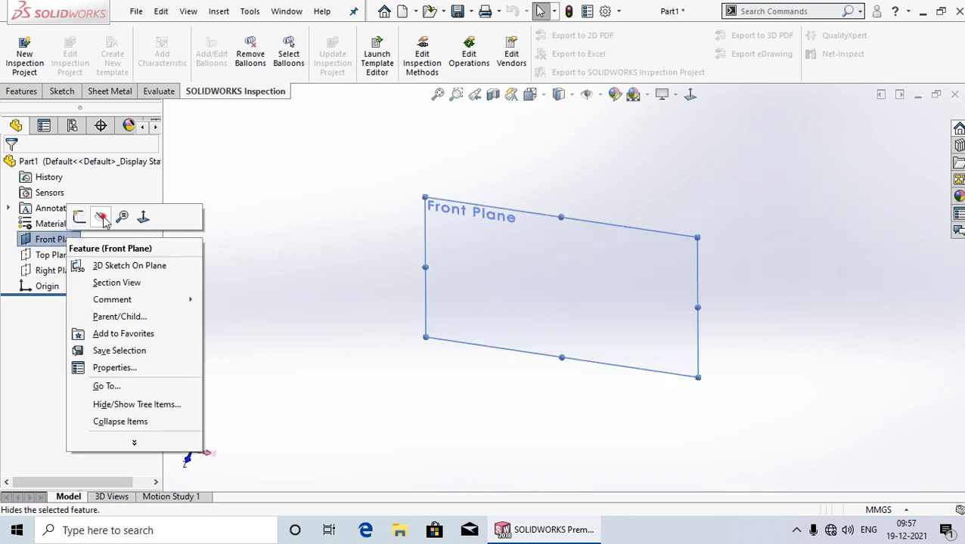
click(101, 217)
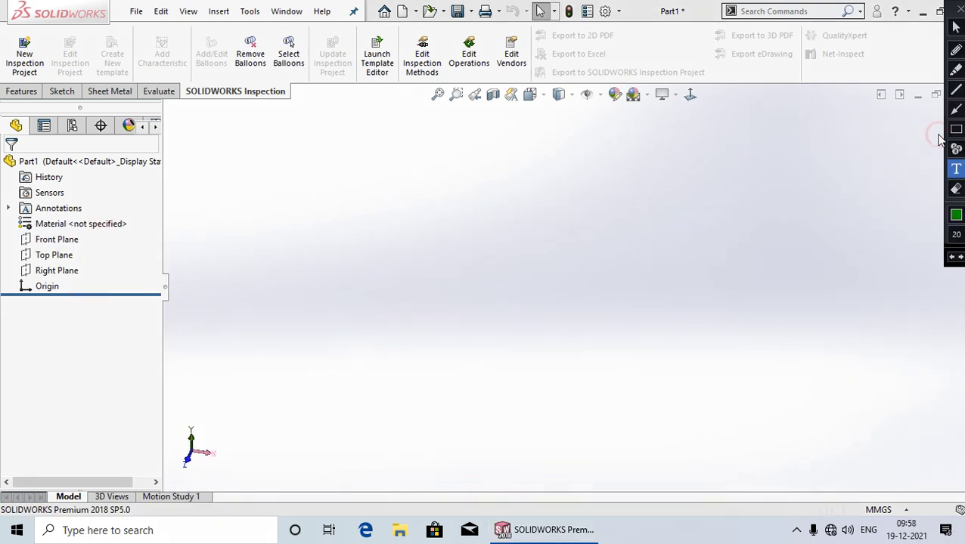
click(955, 129)
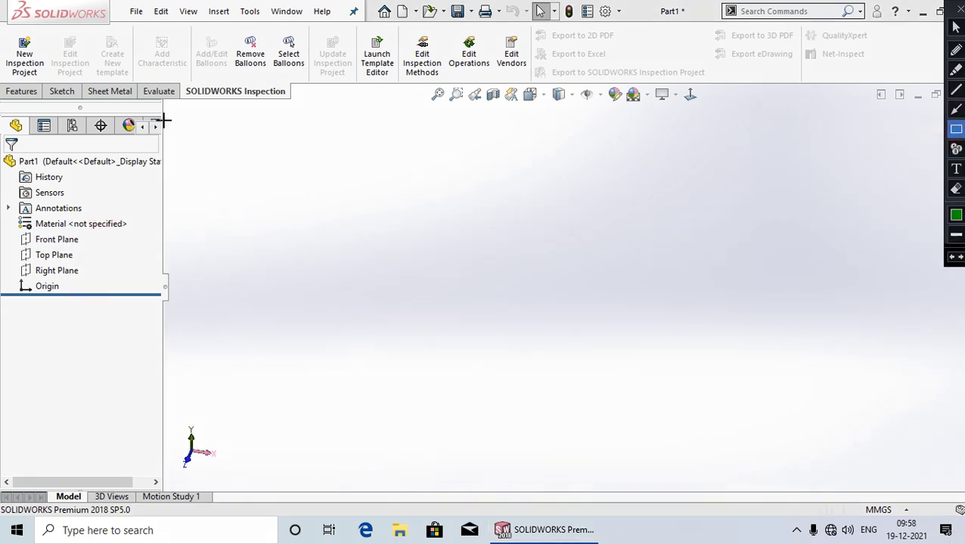
mouse_move(163, 102)
mouse_down()
mouse_move(181, 155)
mouse_move(918, 500)
mouse_move(962, 492)
mouse_up()
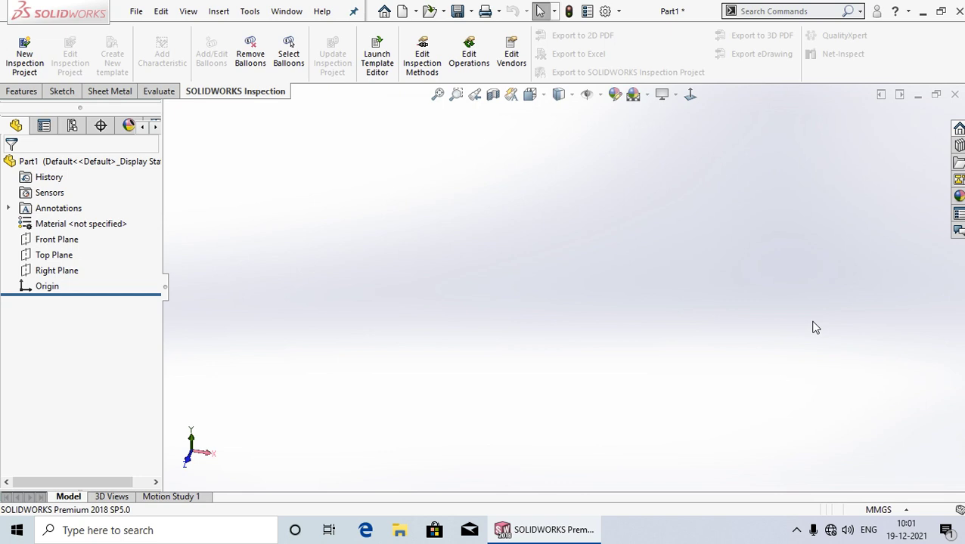
click(908, 512)
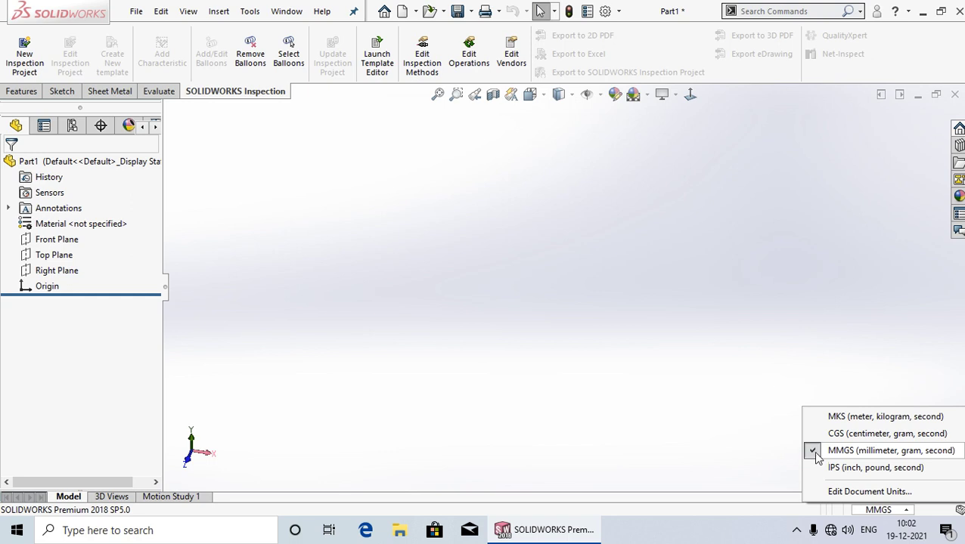
click(815, 453)
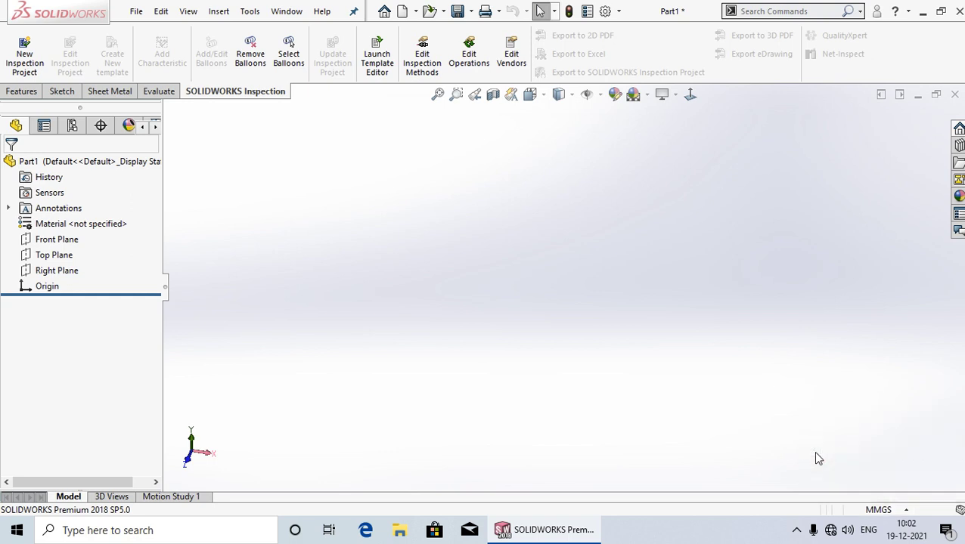